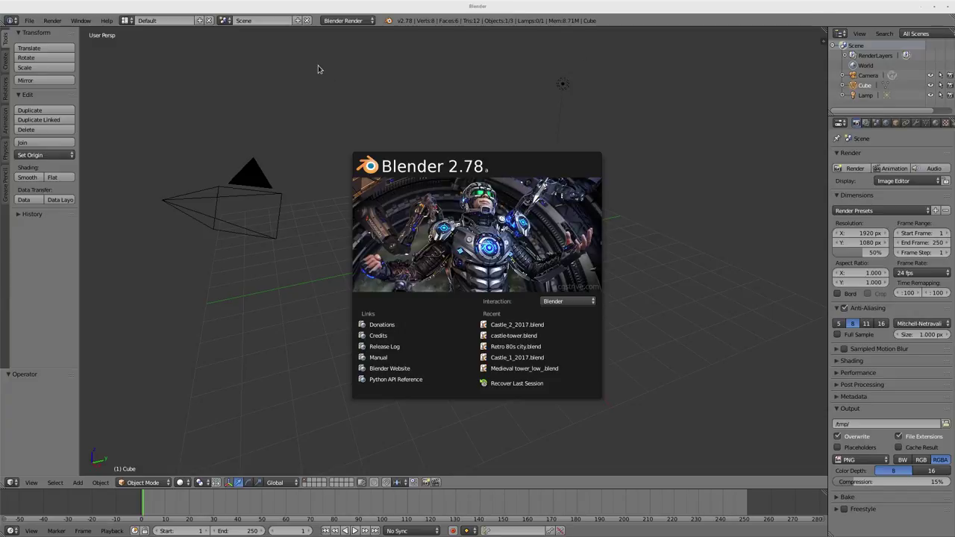
Step: Dismiss the splash screen and switch to the Video Editing layout
{"action": "left_click", "coordinate": [126, 21]}
{"action": "left_click", "coordinate": [126, 21]}
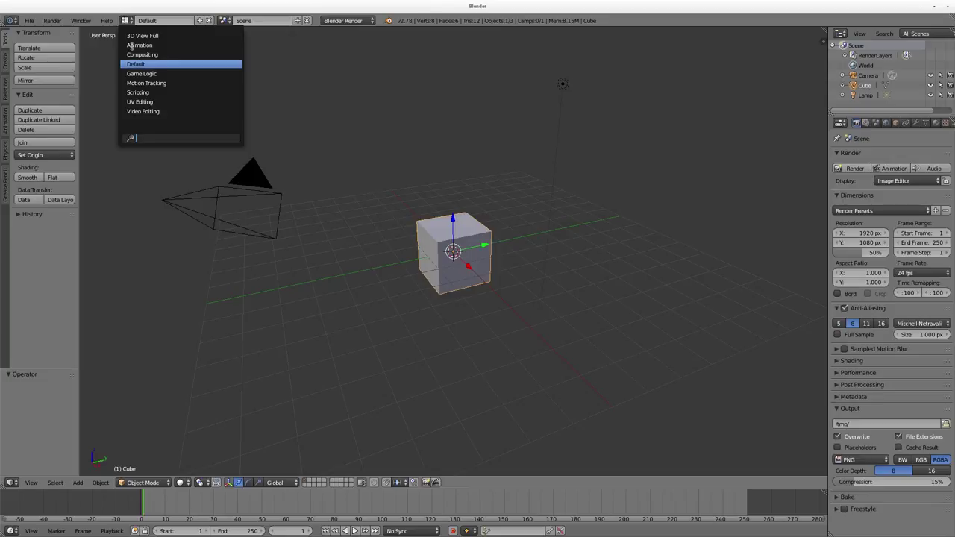
{"action": "left_click", "coordinate": [143, 111]}
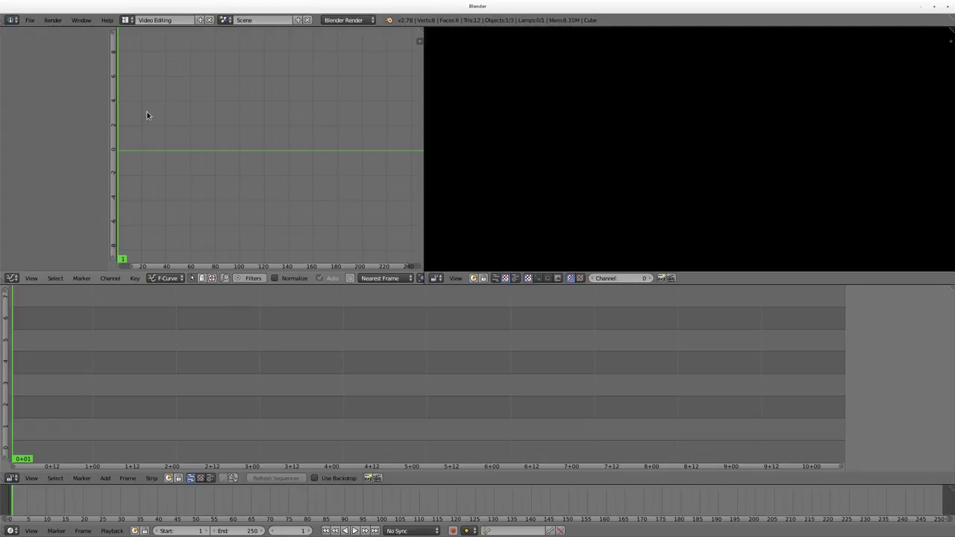
Step: Add a movie strip, choosing MVI_3576.MOV from the recent /tmp/videos/ folder
{"action": "left_click", "coordinate": [105, 478]}
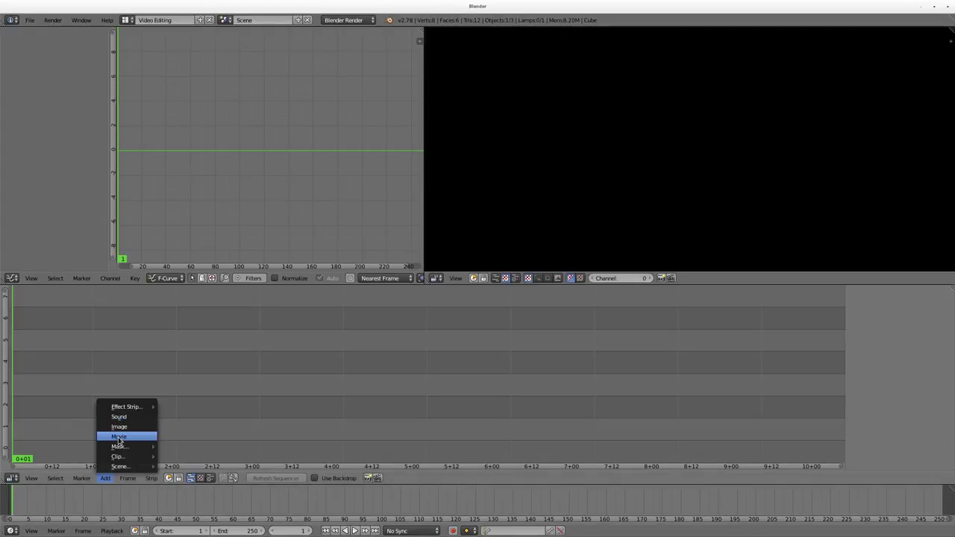
{"action": "left_click", "coordinate": [118, 437]}
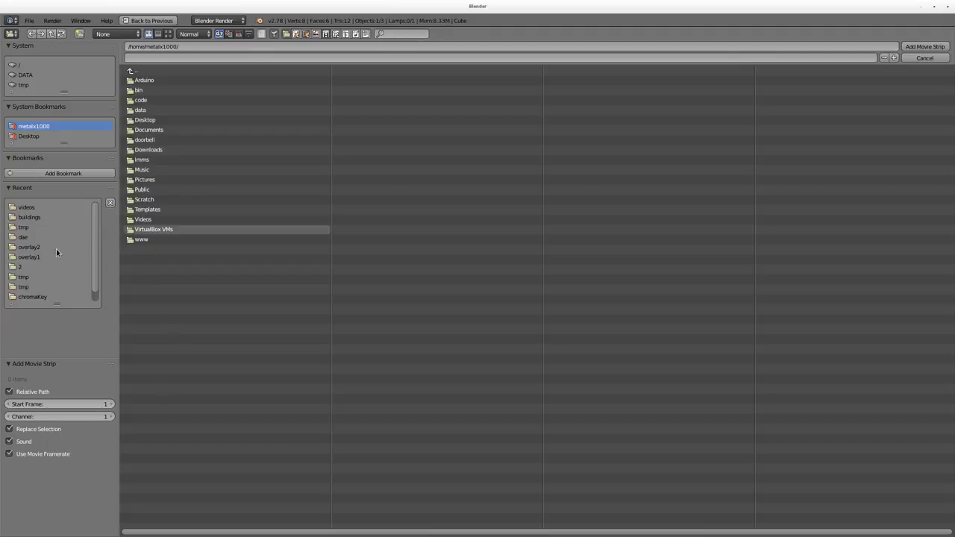
{"action": "left_click", "coordinate": [27, 208]}
{"action": "left_click", "coordinate": [168, 34]}
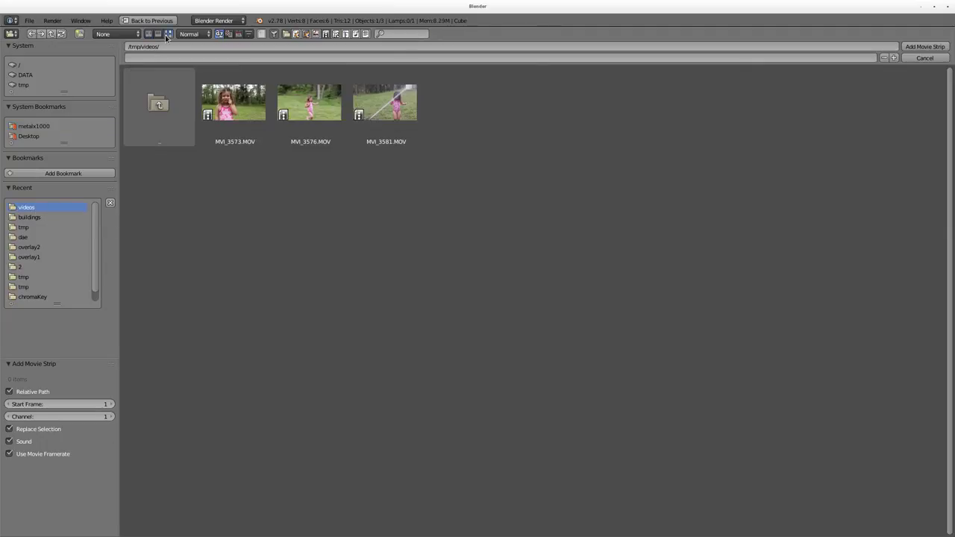
{"action": "left_click", "coordinate": [309, 104]}
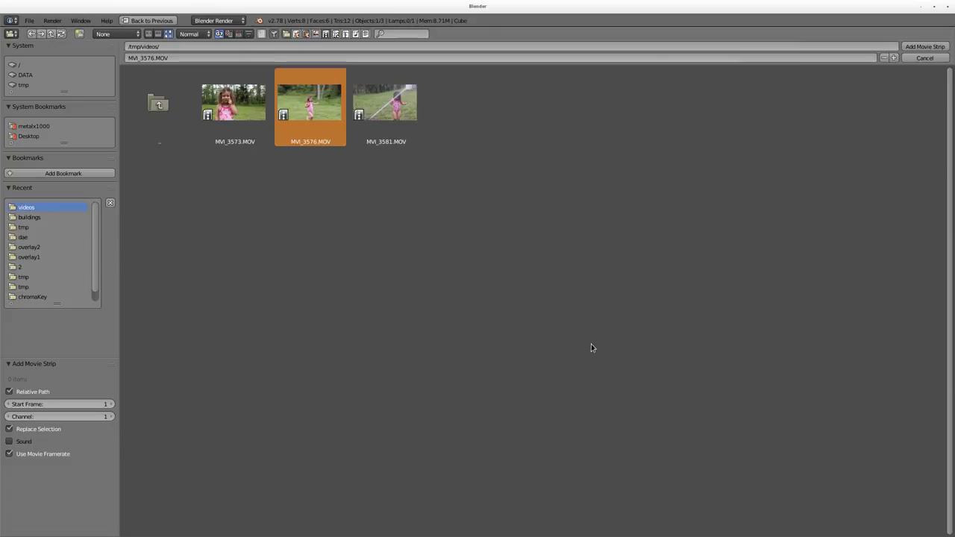
Step: Add the MVI_3576.MOV strip, set the scene end frame to 100, and play it back
{"action": "left_click", "coordinate": [925, 48]}
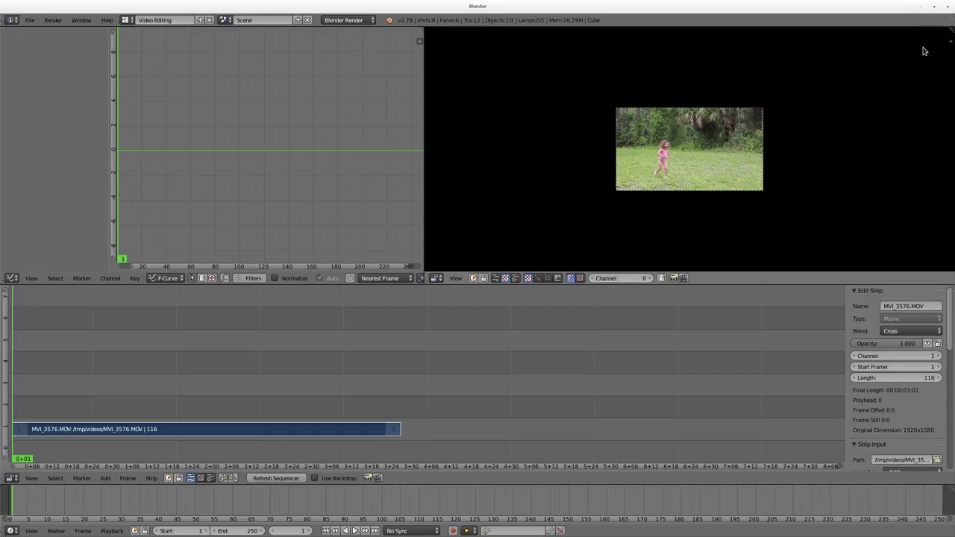
{"action": "left_click", "coordinate": [396, 402]}
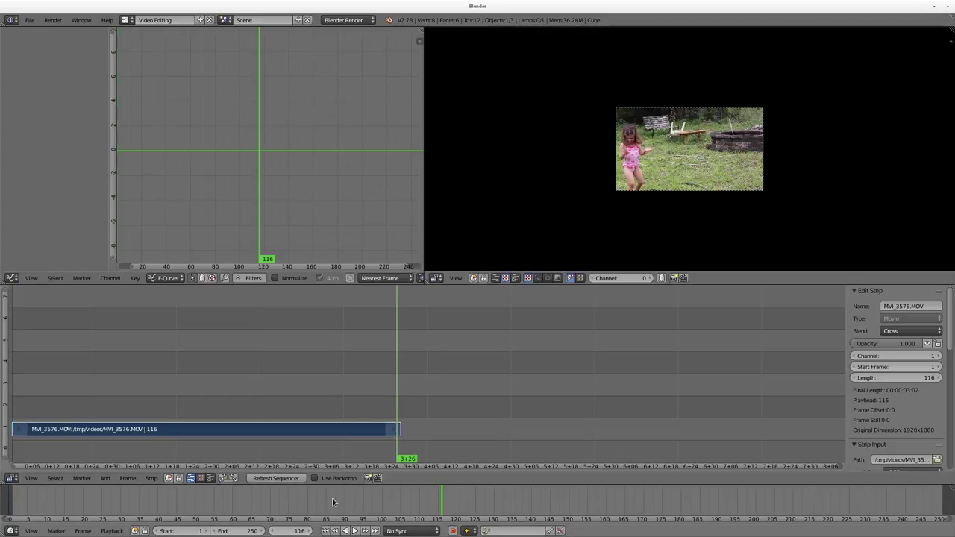
{"action": "type", "text": "100"}
{"action": "key", "text": "Return"}
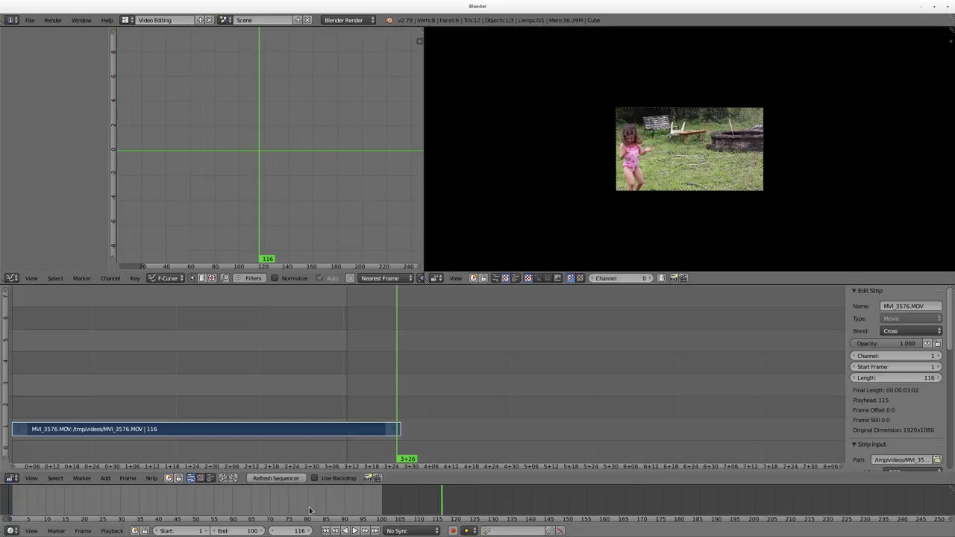
{"action": "key", "text": "alt+a"}
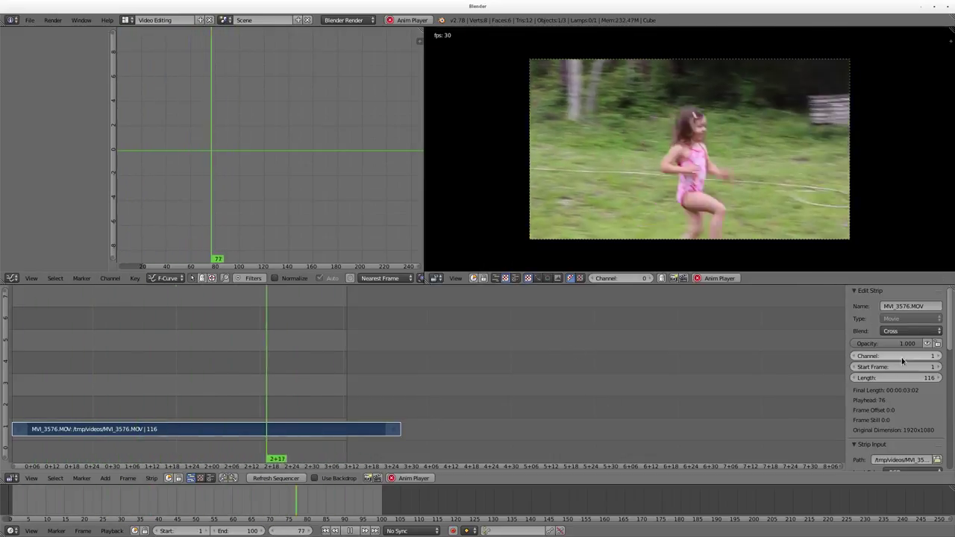
Step: Try Flip X and Flip Y in the strip's Filter settings, then undo the Y flip
{"action": "scroll", "coordinate": [902, 403], "scroll_direction": "down", "scroll_amount": 2}
{"action": "scroll", "coordinate": [902, 405], "scroll_direction": "down", "scroll_amount": 6}
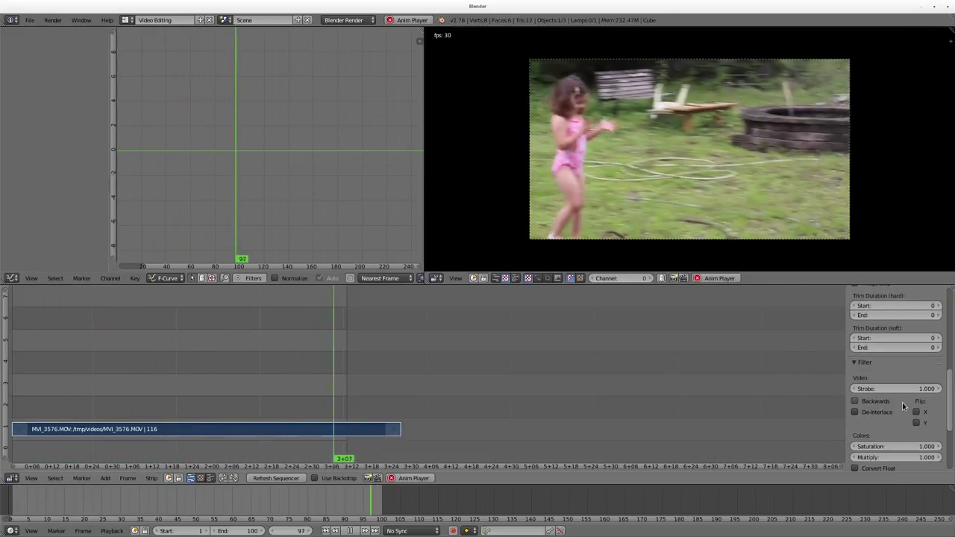
{"action": "scroll", "coordinate": [862, 355], "scroll_direction": "down", "scroll_amount": 1}
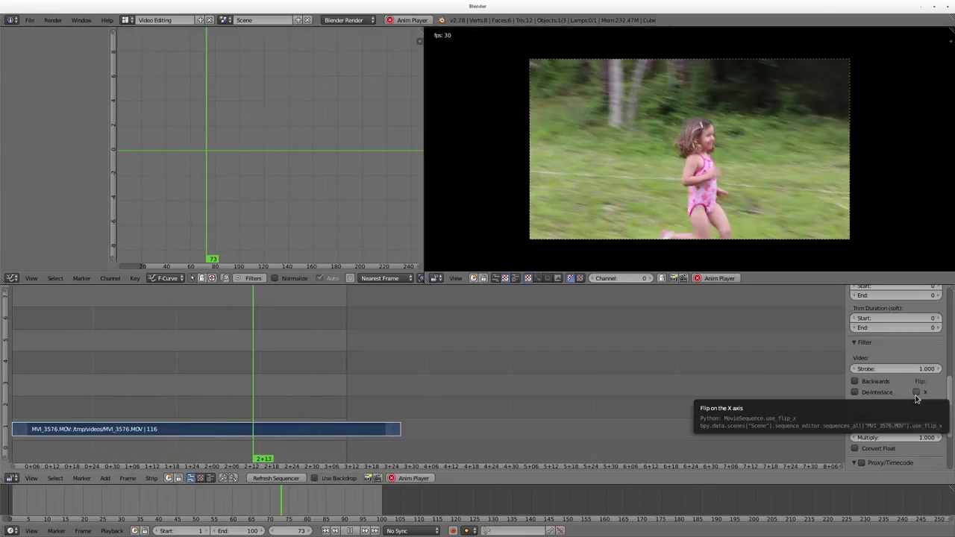
{"action": "left_click", "coordinate": [917, 396]}
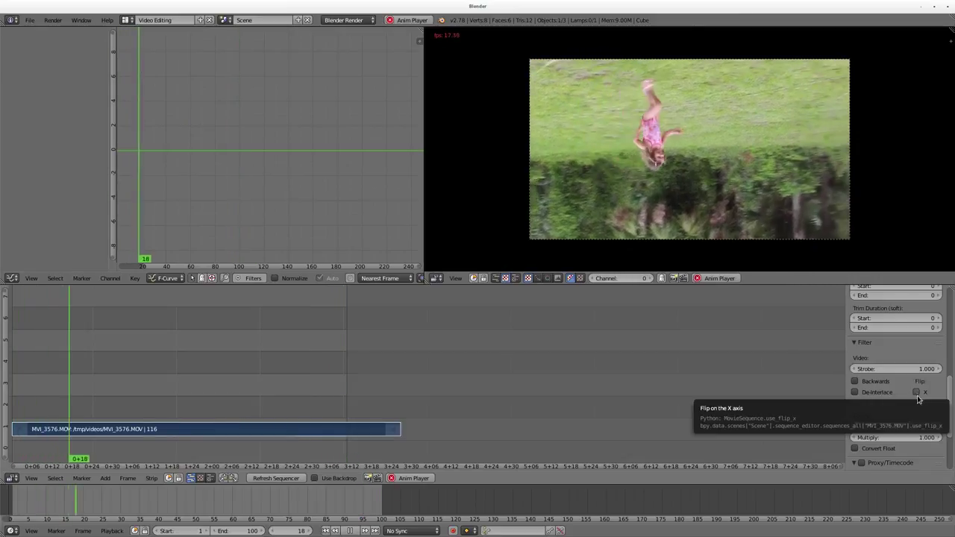
{"action": "left_click", "coordinate": [918, 403]}
{"action": "key", "text": "ctrl+z"}
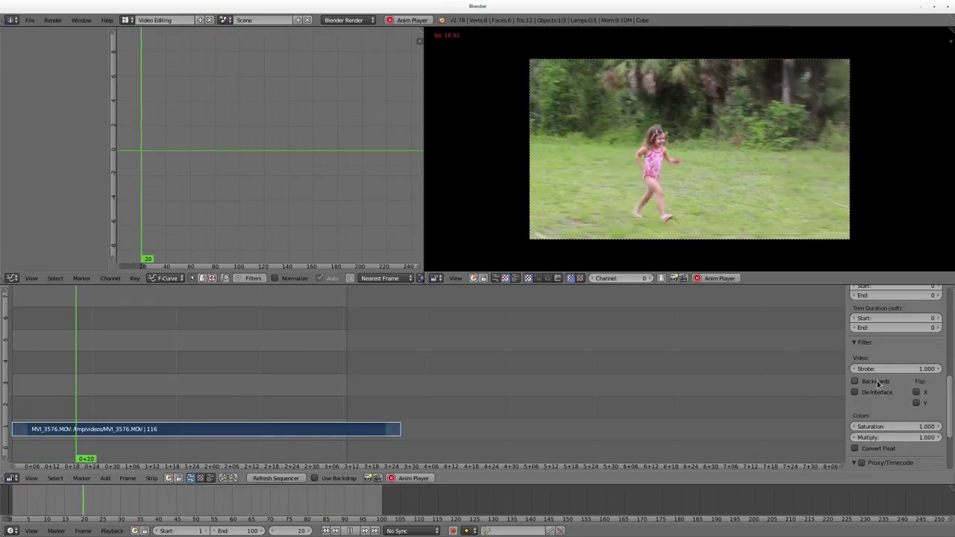
Step: Enable Backwards on the MVI_3576.MOV strip so it plays in reverse
{"action": "left_click", "coordinate": [878, 382]}
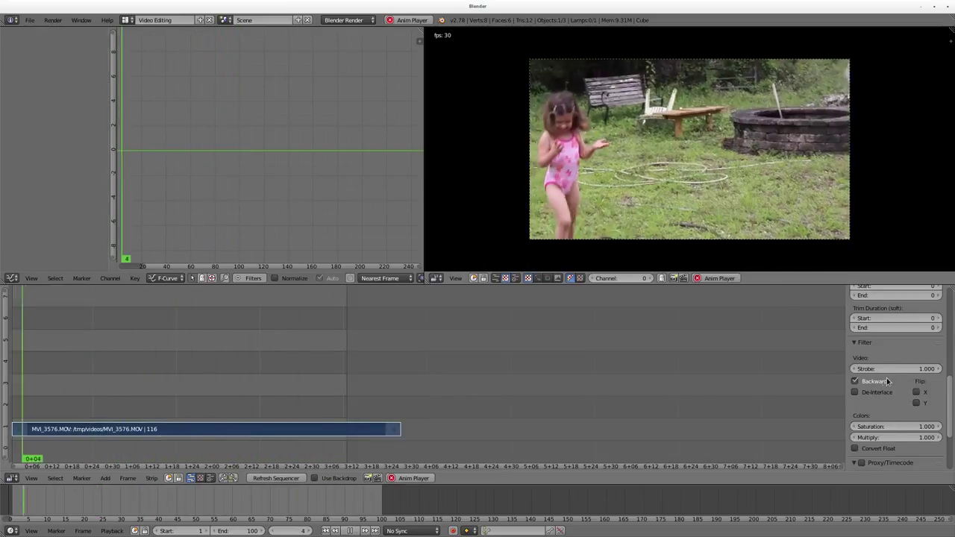
Step: Untick Backwards so the MVI_3576.MOV clip plays forward again
{"action": "left_click", "coordinate": [887, 382]}
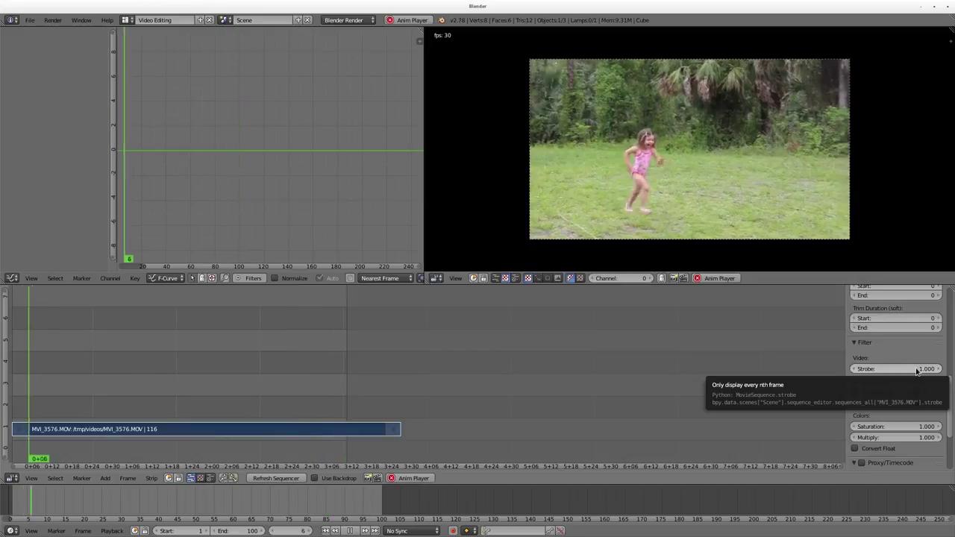
Step: Experiment with Strobe values: enter 15, drag it lower, then type 5.03
{"action": "left_click", "coordinate": [918, 370]}
{"action": "type", "text": "15"}
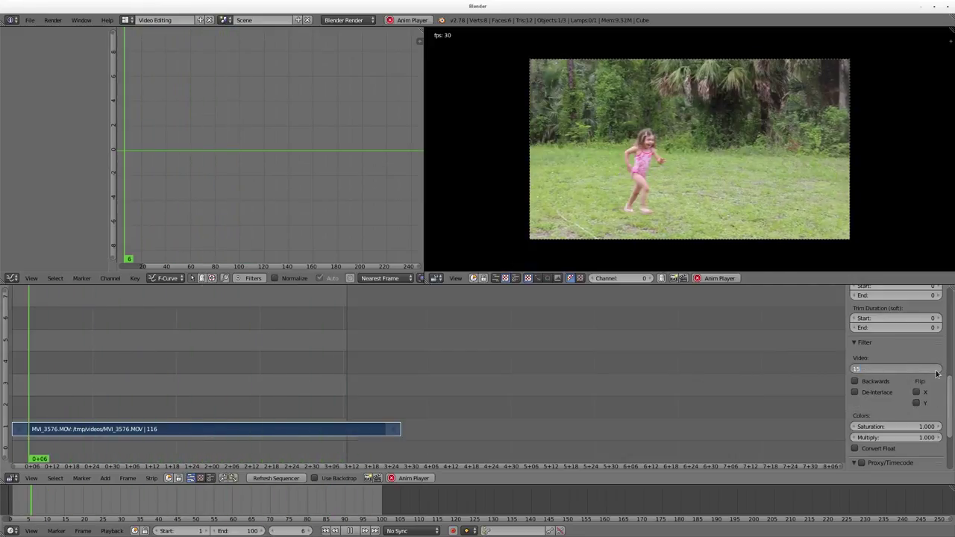
{"action": "key", "text": "Return"}
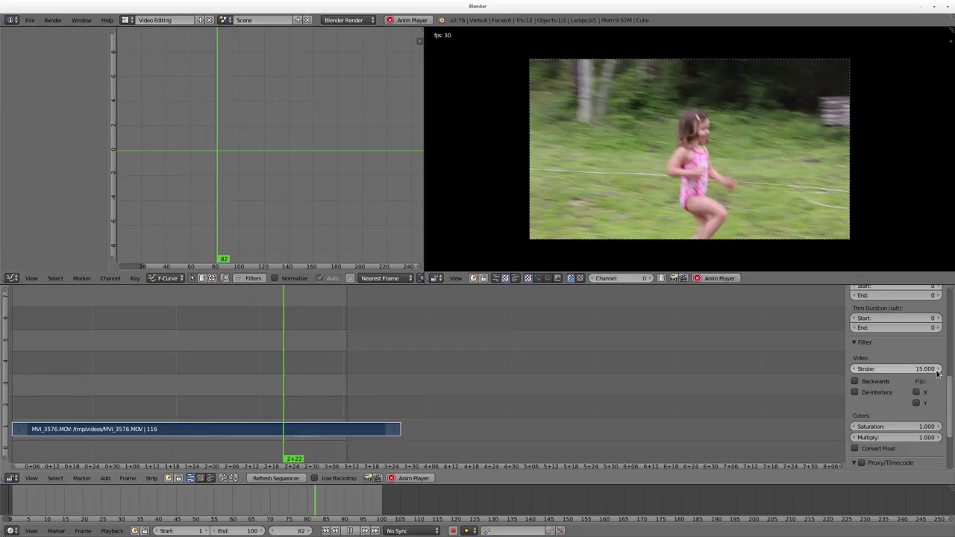
{"action": "left_click_drag", "start_coordinate": [939, 373], "coordinate": [924, 371]}
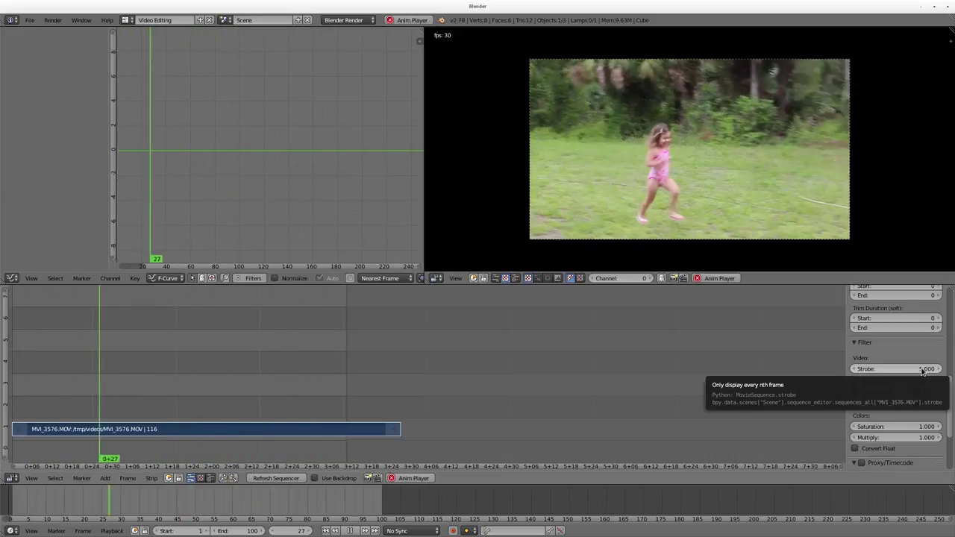
{"action": "double_click", "coordinate": [923, 369]}
{"action": "type", "text": "5.0"}
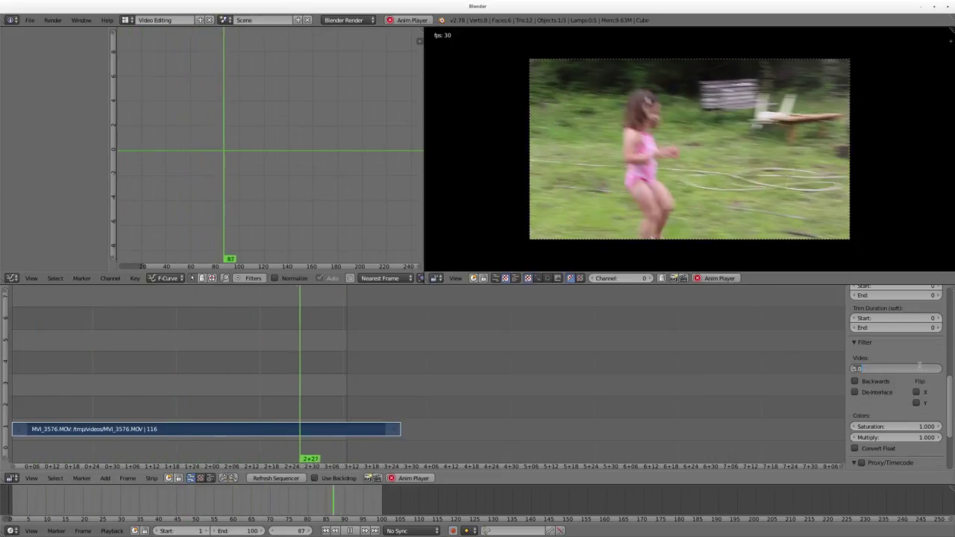
{"action": "type", "text": "3"}
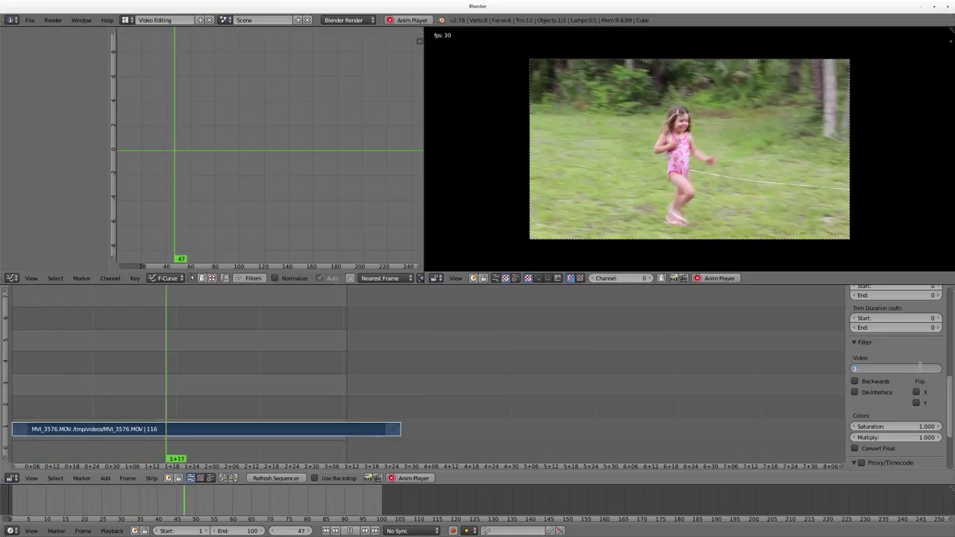
{"action": "key", "text": "Return"}
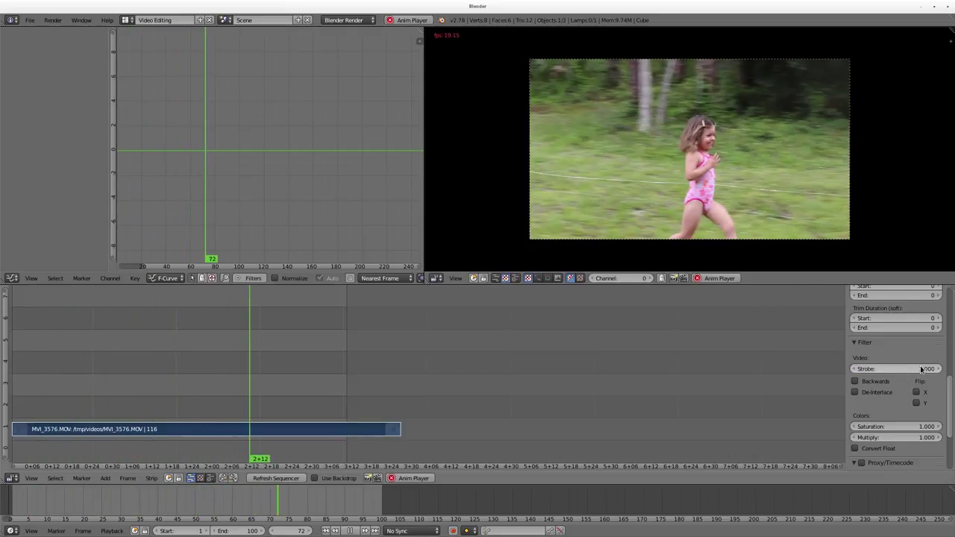
Step: Try Strobe 2 and 1, then settle on a Strobe of 2.000
{"action": "double_click", "coordinate": [922, 368]}
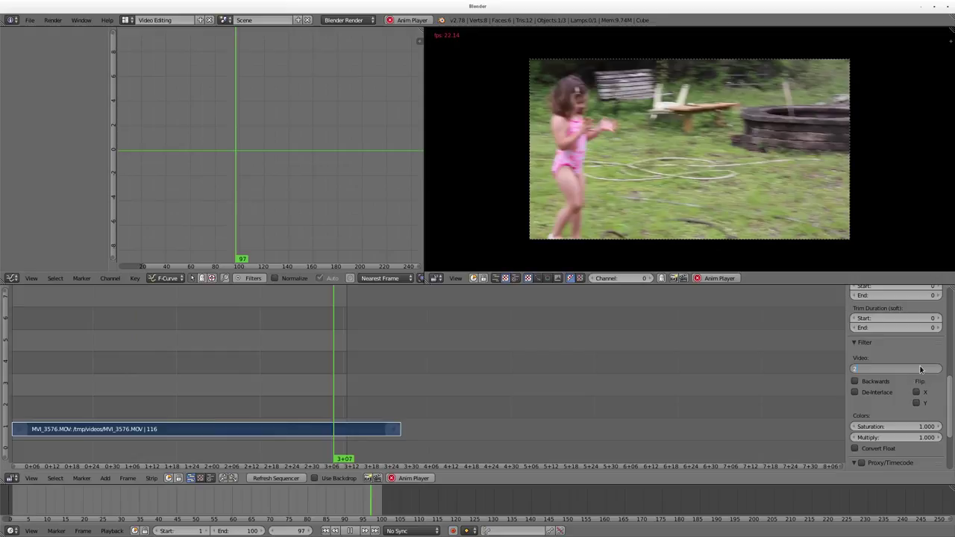
{"action": "type", "text": "2"}
{"action": "key", "text": "Return"}
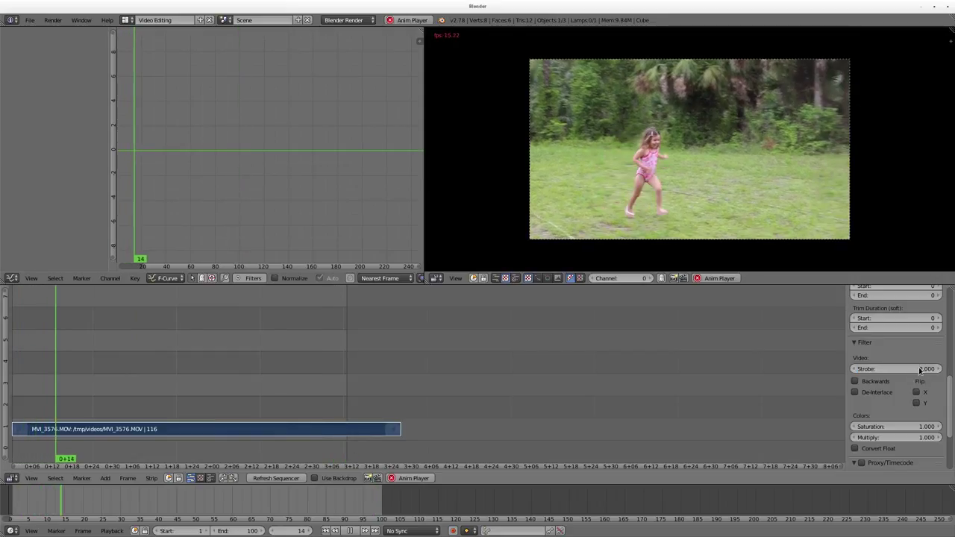
{"action": "double_click", "coordinate": [918, 368]}
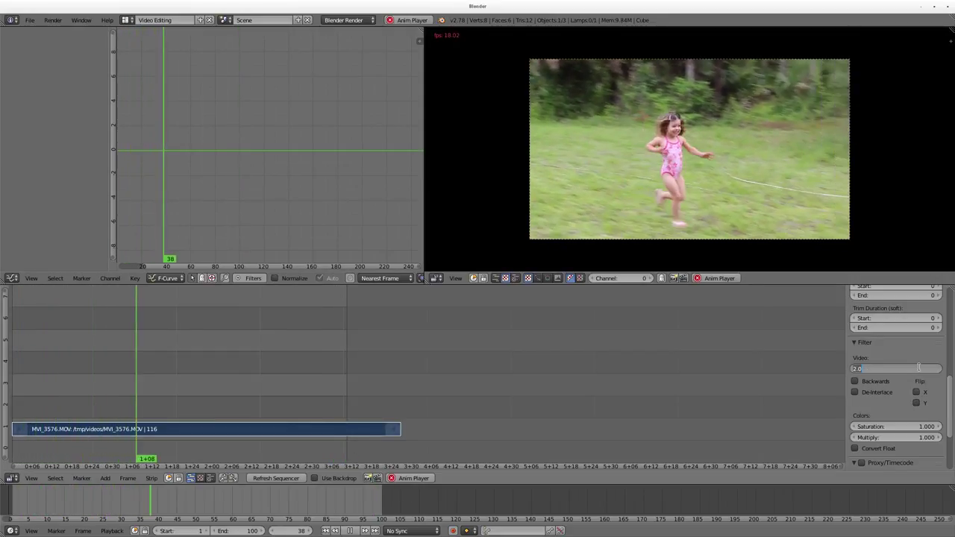
{"action": "type", "text": "1"}
{"action": "key", "text": "Return"}
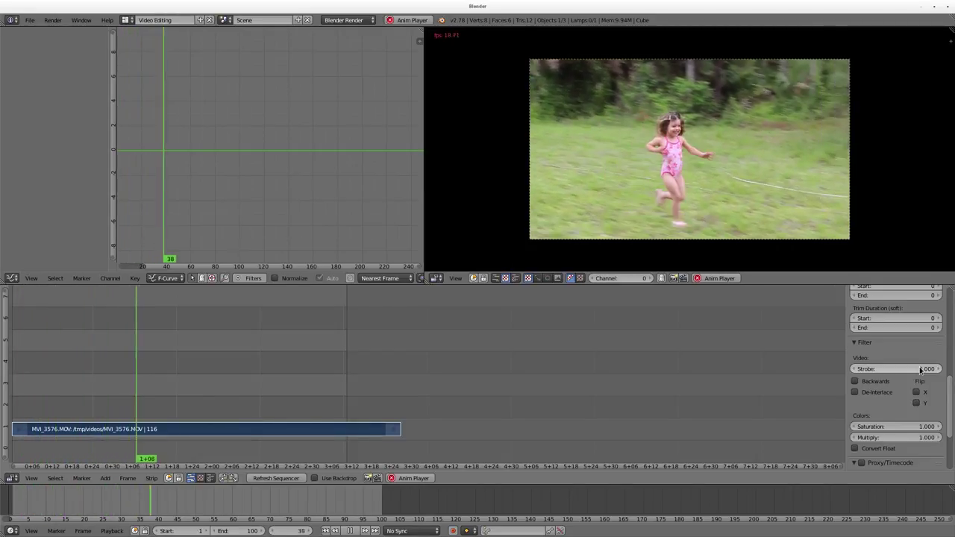
{"action": "left_click", "coordinate": [921, 369]}
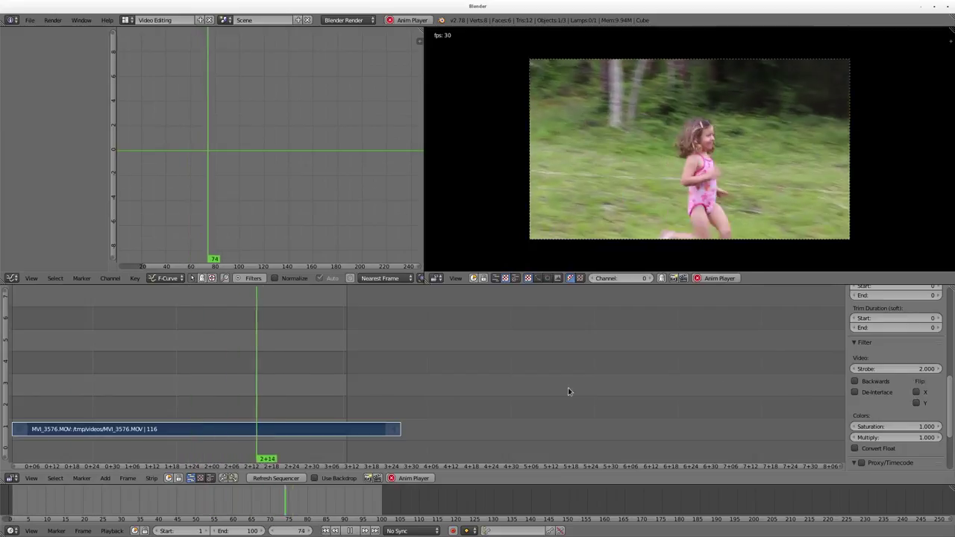
{"action": "scroll", "coordinate": [887, 421], "scroll_direction": "down", "scroll_amount": 1}
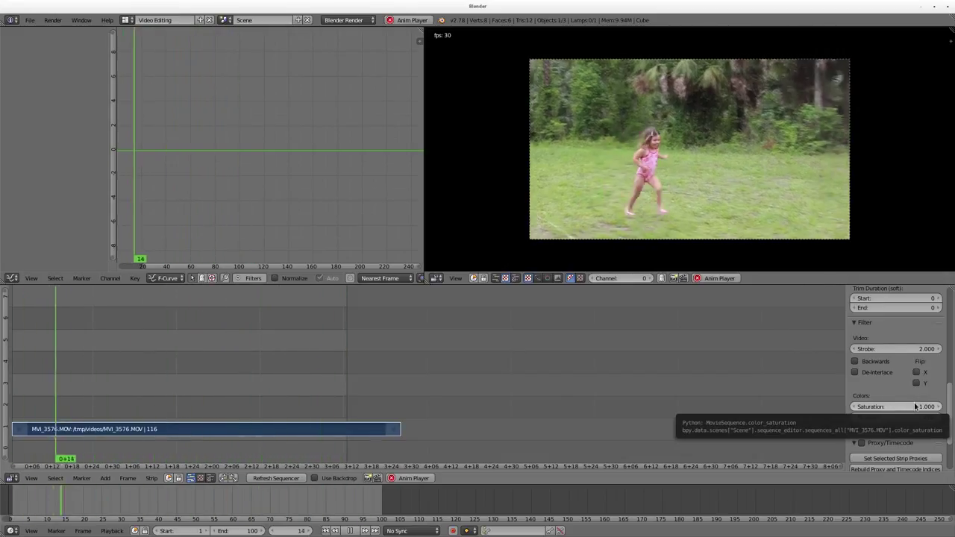
{"action": "left_click_drag", "start_coordinate": [912, 407], "coordinate": [926, 408]}
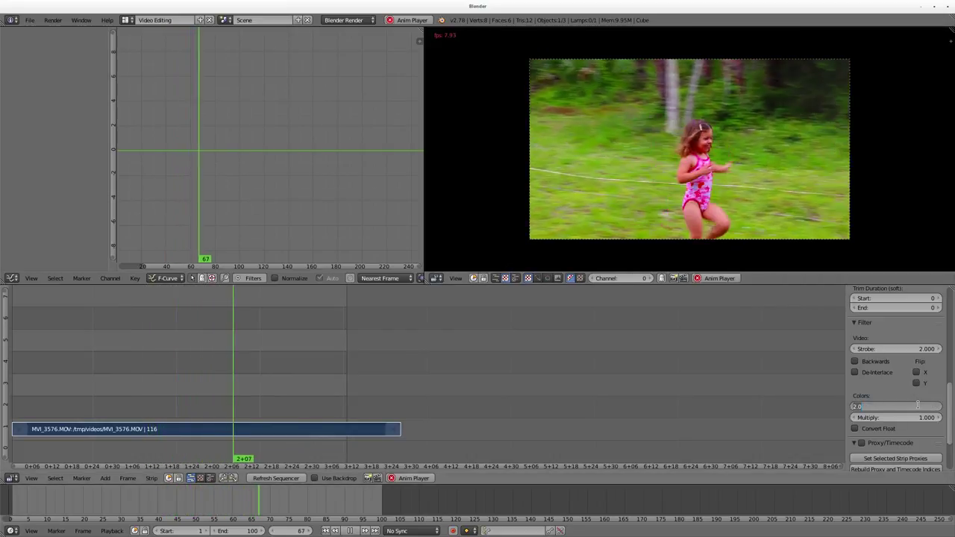
{"action": "key", "text": "BackSpace"}
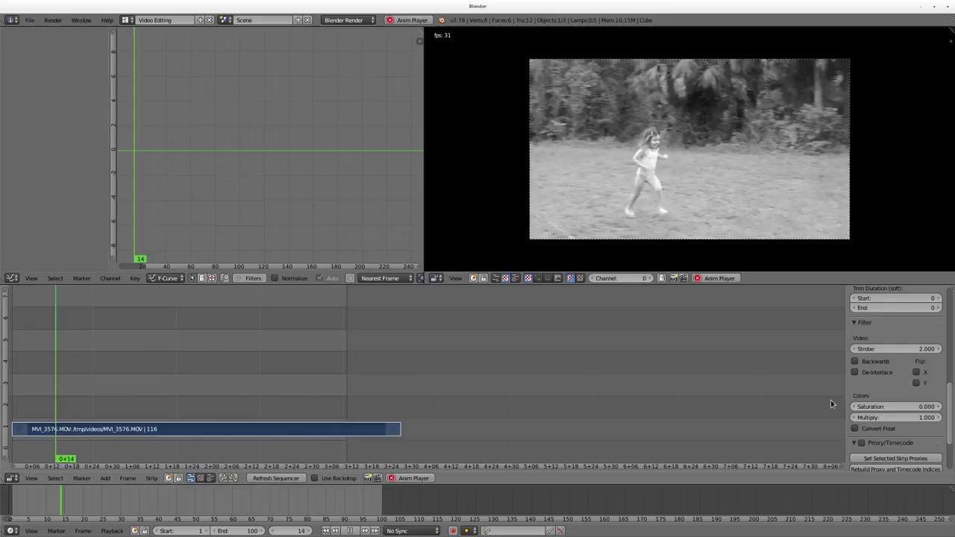
{"action": "scroll", "coordinate": [894, 382], "scroll_direction": "down", "scroll_amount": 2}
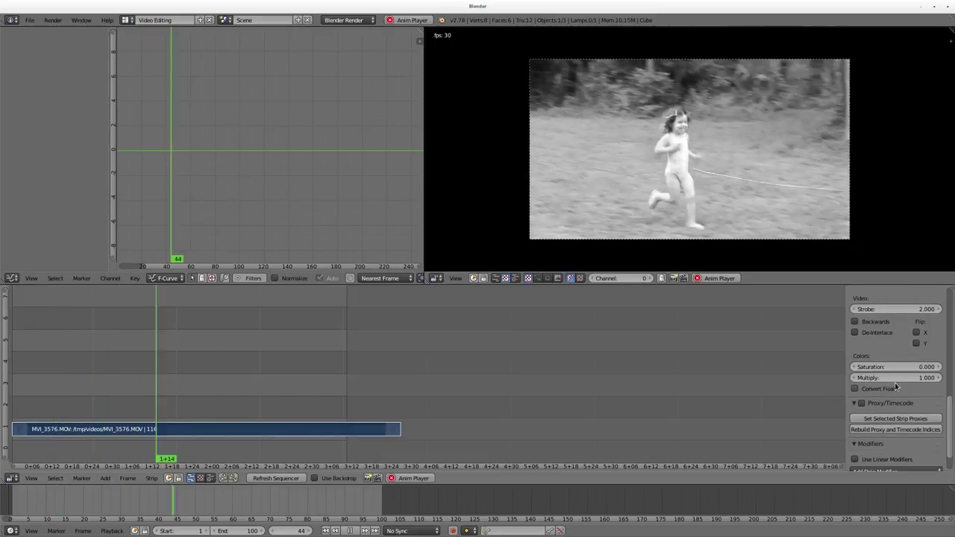
{"action": "left_click", "coordinate": [931, 367]}
{"action": "type", "text": "1"}
{"action": "key", "text": "Return"}
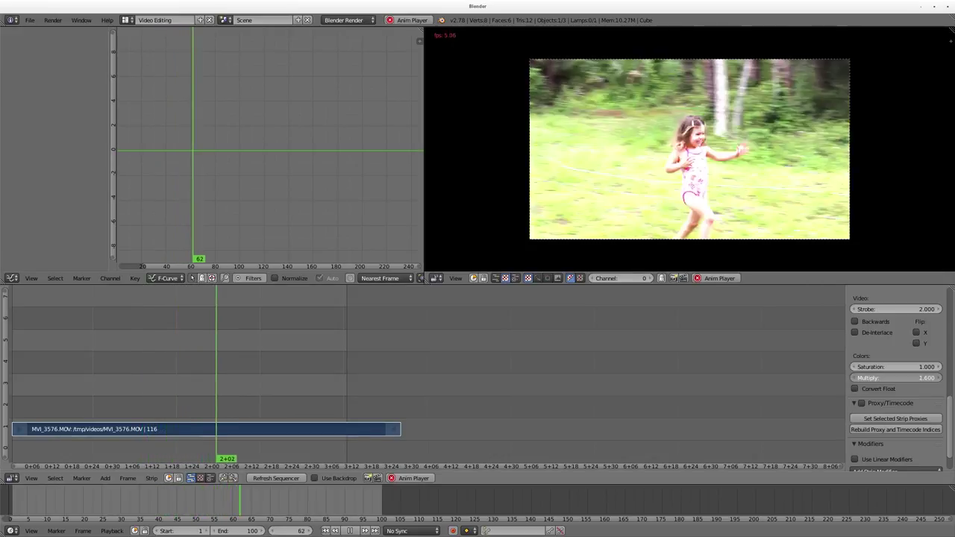
Step: Set Multiply to 1.5, then 2.000, and preview the clip from around frame 43
{"action": "left_click", "coordinate": [923, 378]}
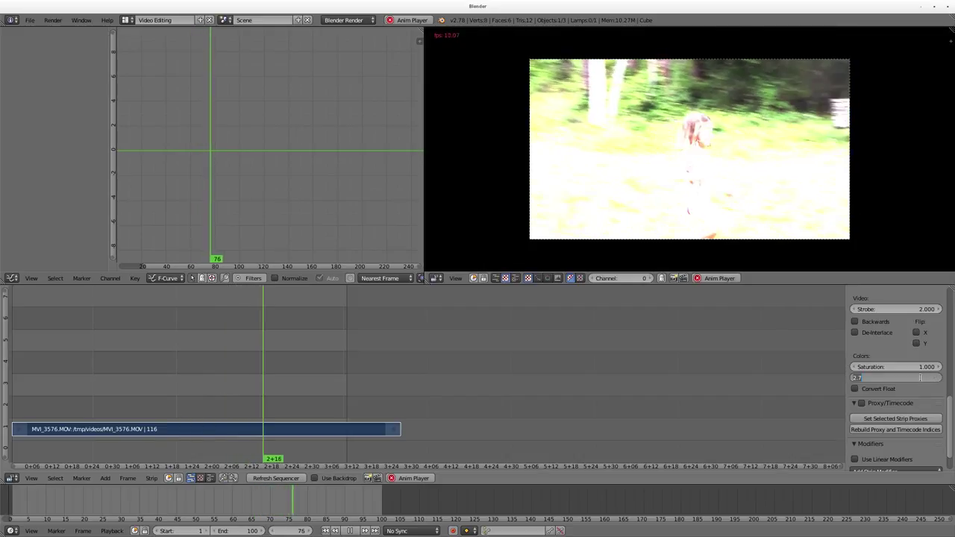
{"action": "key", "text": "Return"}
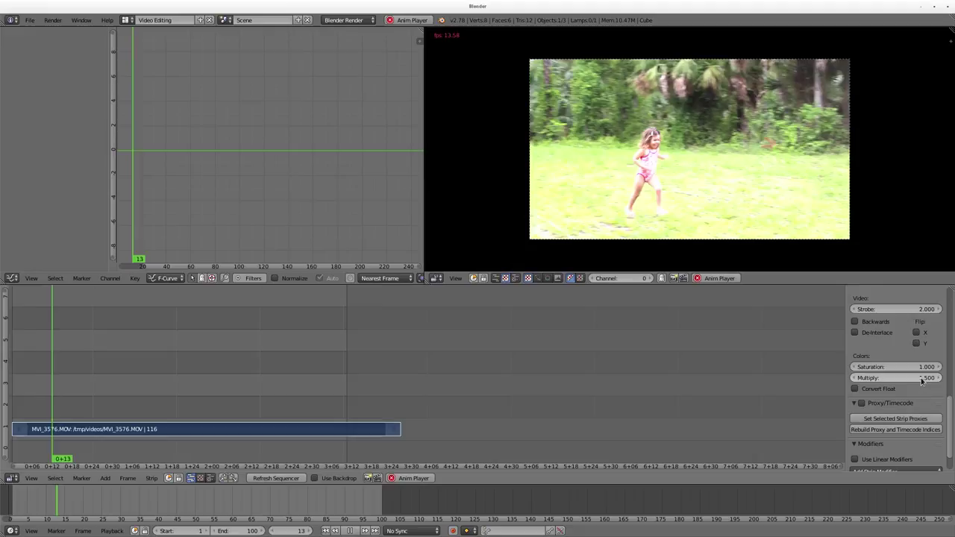
{"action": "left_click", "coordinate": [920, 378]}
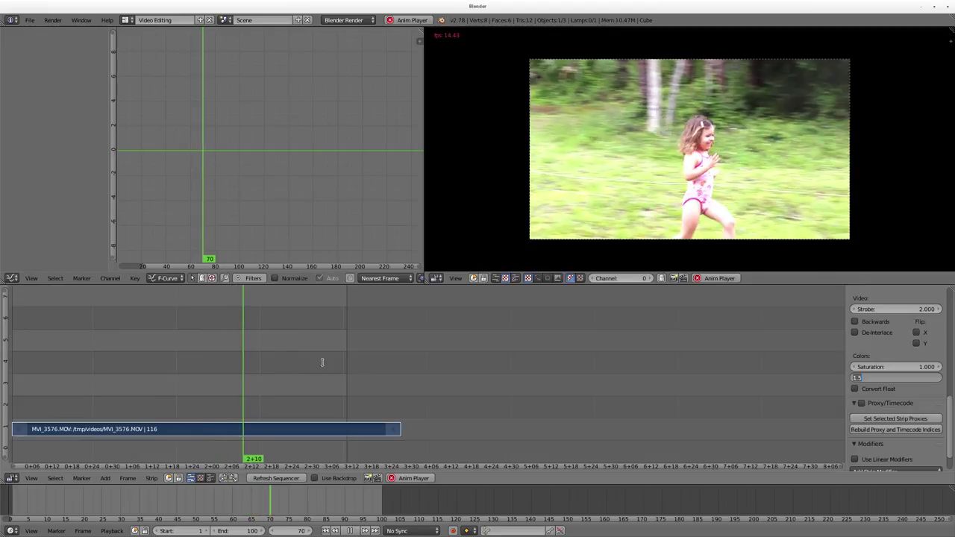
{"action": "key", "text": "Return"}
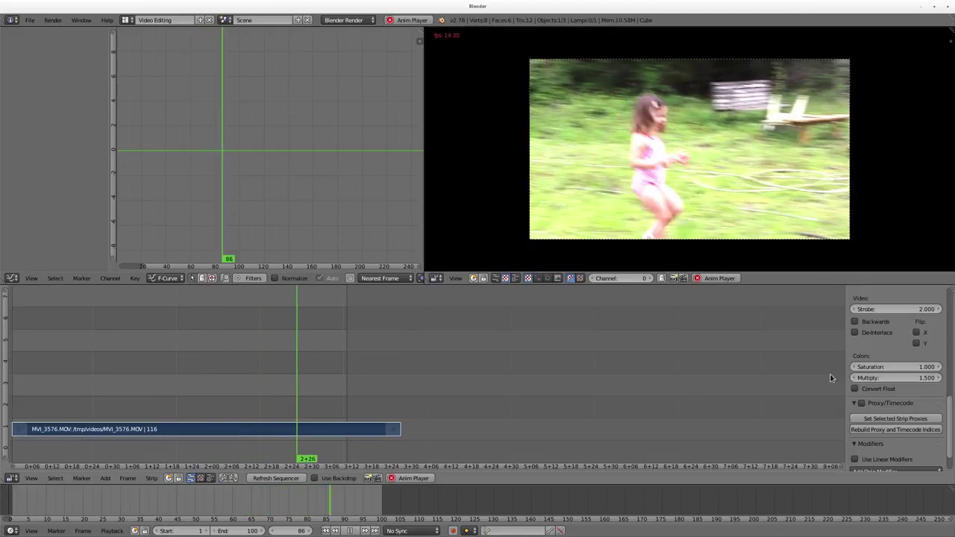
{"action": "key", "text": "alt+a"}
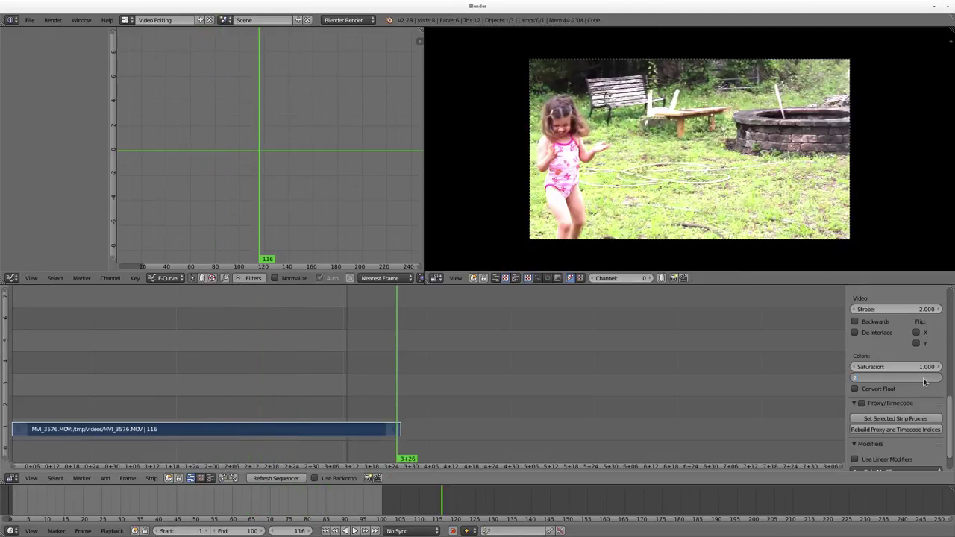
{"action": "key", "text": "Return"}
{"action": "left_click", "coordinate": [152, 368]}
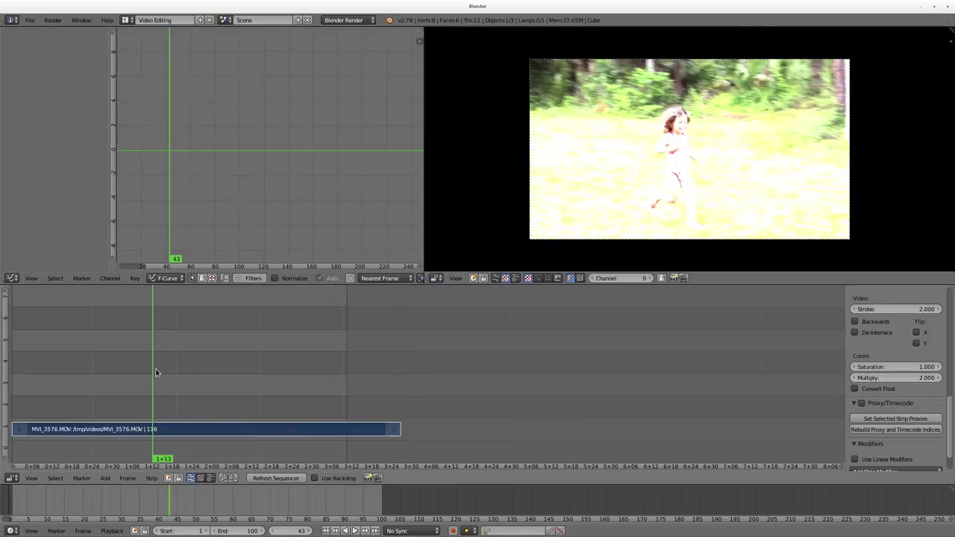
{"action": "key", "text": "alt+a"}
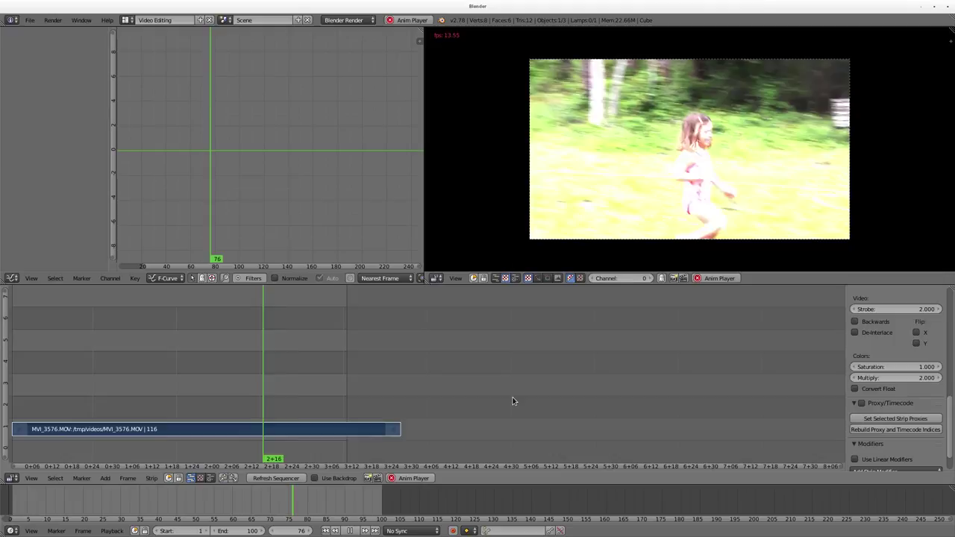
{"action": "key", "text": "Escape"}
Step: Reset the strip's Multiply value to 1.000
{"action": "scroll", "coordinate": [882, 346], "scroll_direction": "up", "scroll_amount": 2}
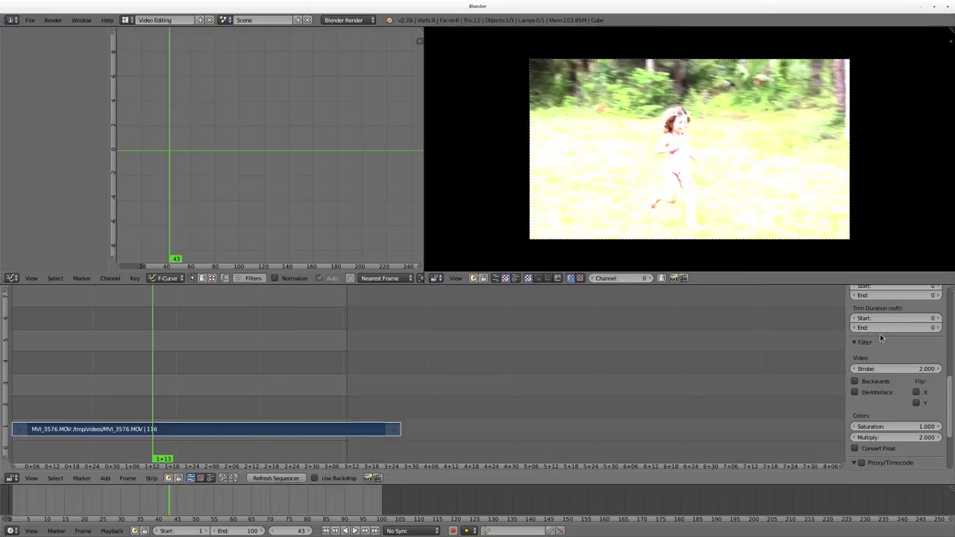
{"action": "scroll", "coordinate": [869, 428], "scroll_direction": "down", "scroll_amount": 2}
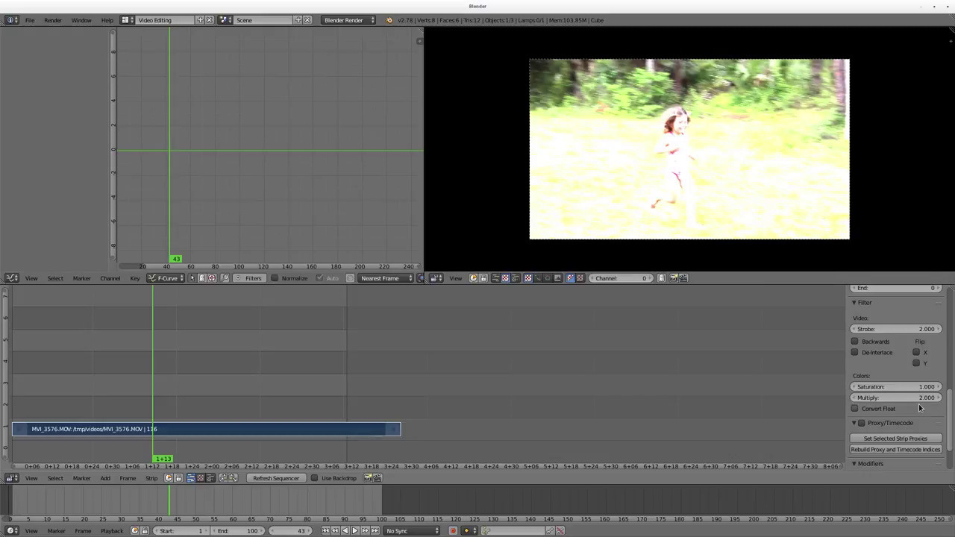
{"action": "type", "text": "1"}
{"action": "key", "text": "Return"}
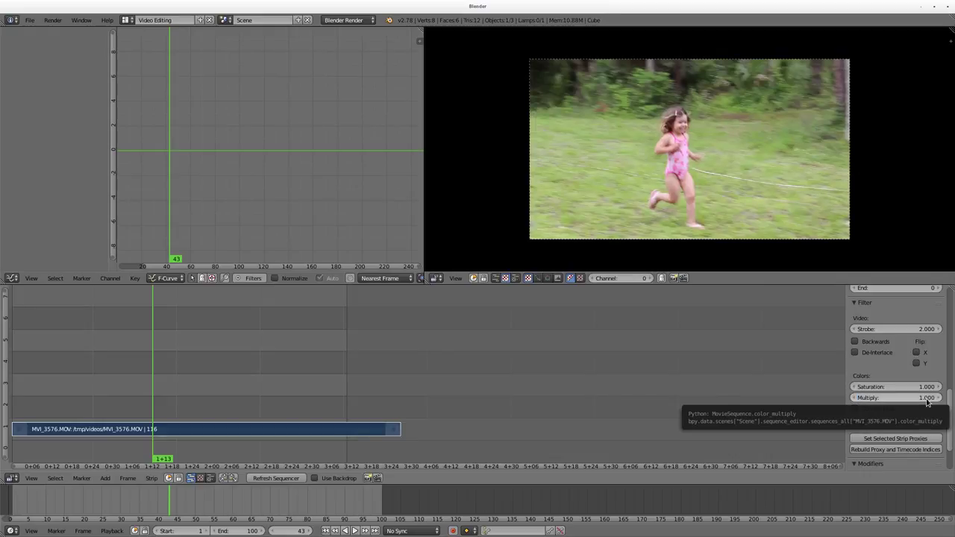
Step: Tick De-Interlace and play the clip preview from partway in, then stop
{"action": "left_click", "coordinate": [871, 352]}
{"action": "left_click", "coordinate": [254, 353]}
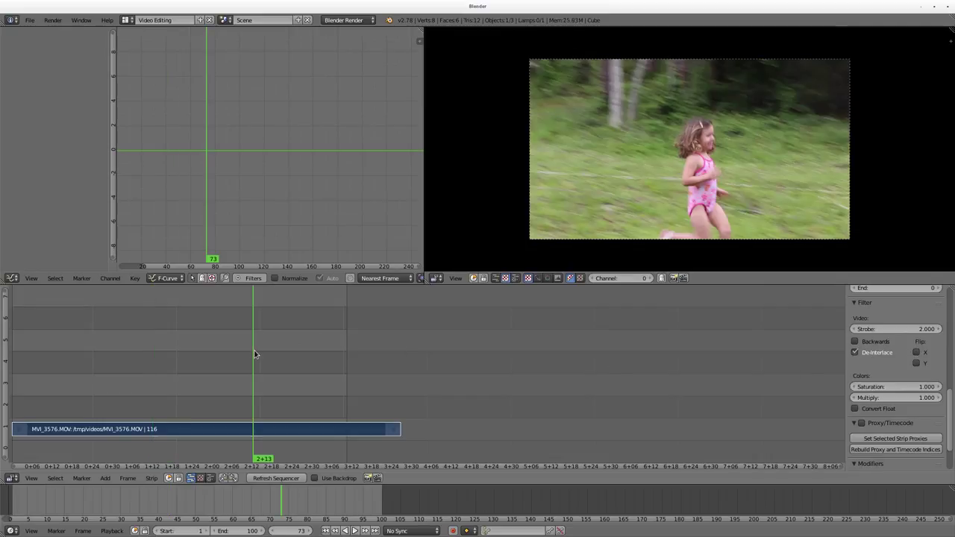
{"action": "key", "text": "alt+a"}
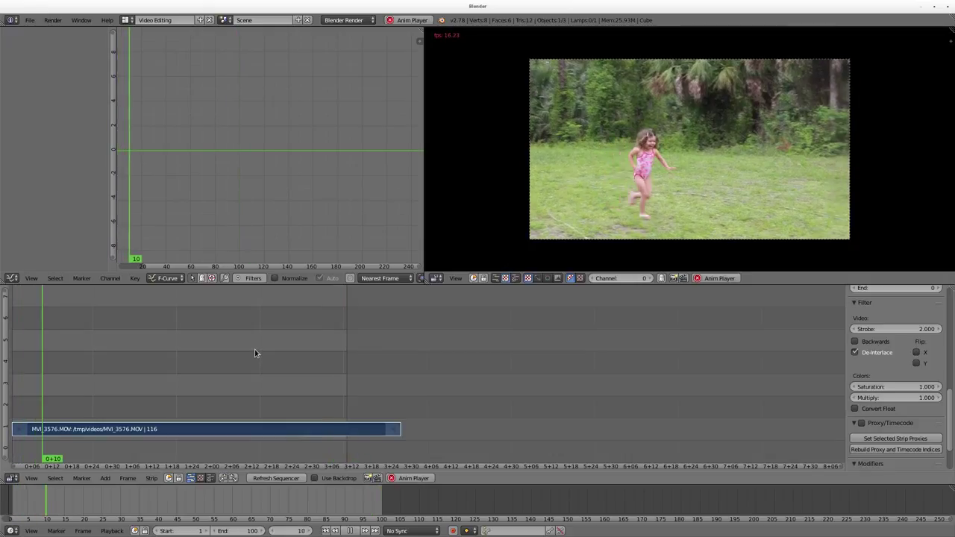
{"action": "scroll", "coordinate": [681, 165], "scroll_direction": "up", "scroll_amount": 2}
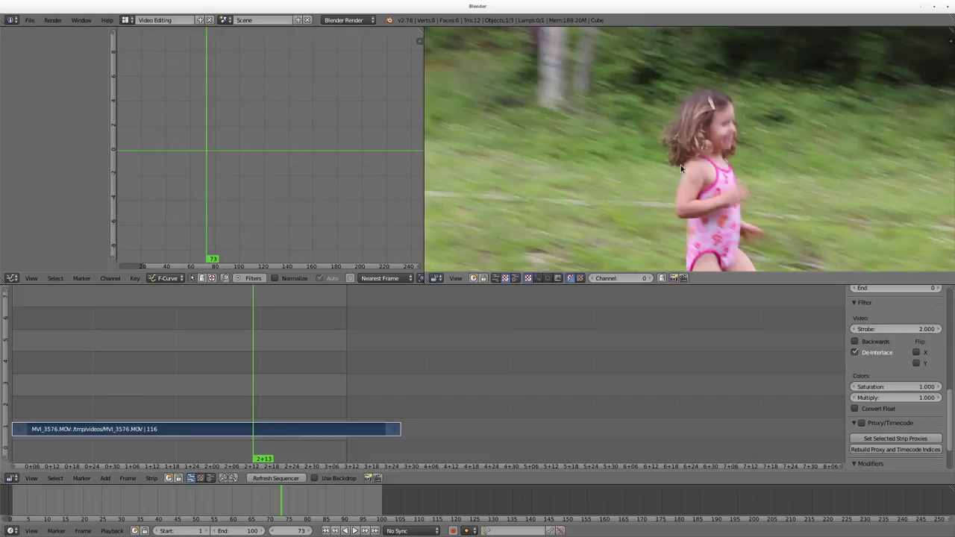
{"action": "key", "text": "alt+a"}
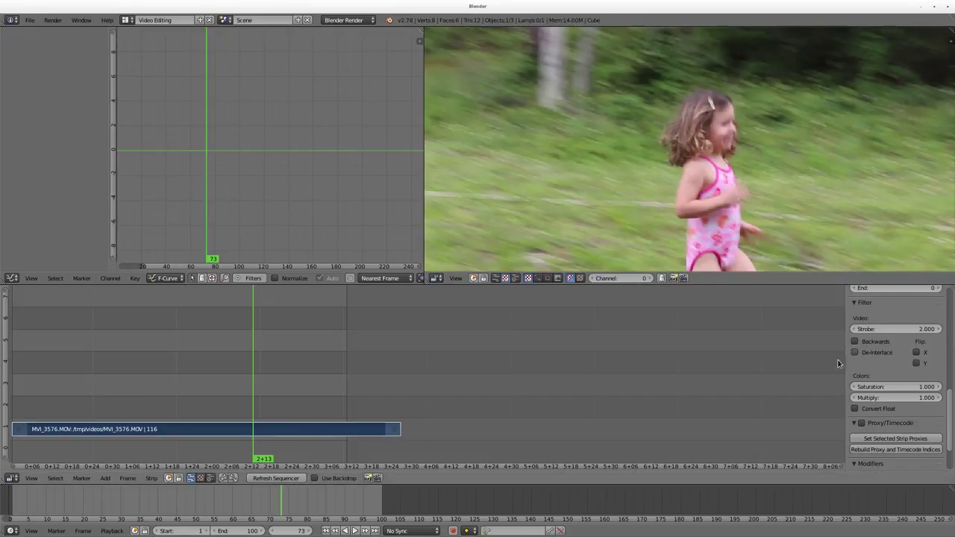
{"action": "scroll", "coordinate": [255, 344], "scroll_direction": "down", "scroll_amount": 2}
{"action": "scroll", "coordinate": [883, 351], "scroll_direction": "down", "scroll_amount": 2}
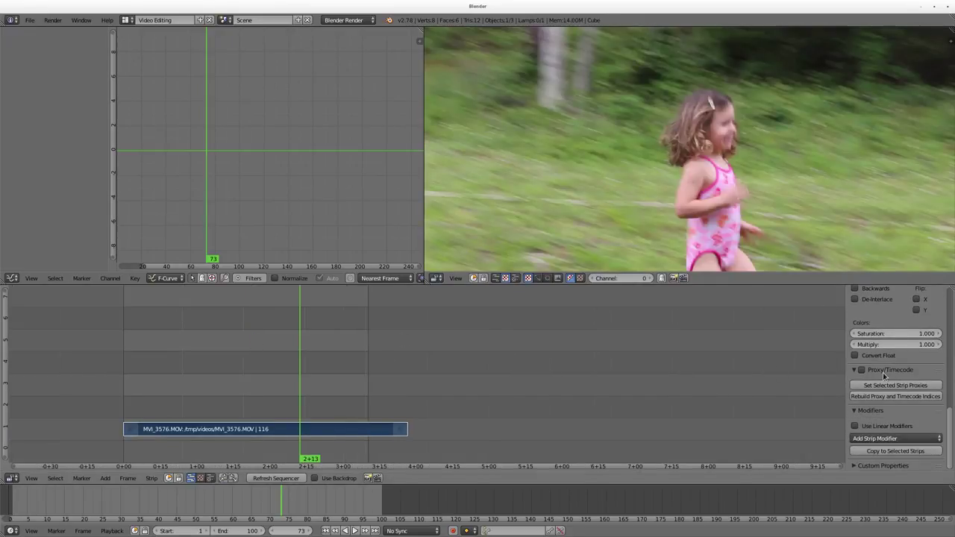
{"action": "scroll", "coordinate": [883, 366], "scroll_direction": "up", "scroll_amount": 3}
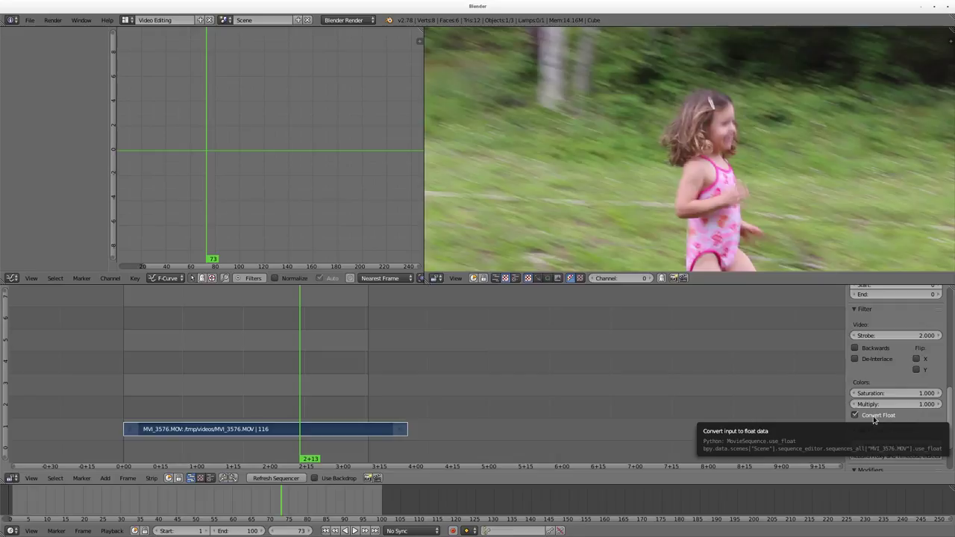
{"action": "left_click", "coordinate": [874, 420]}
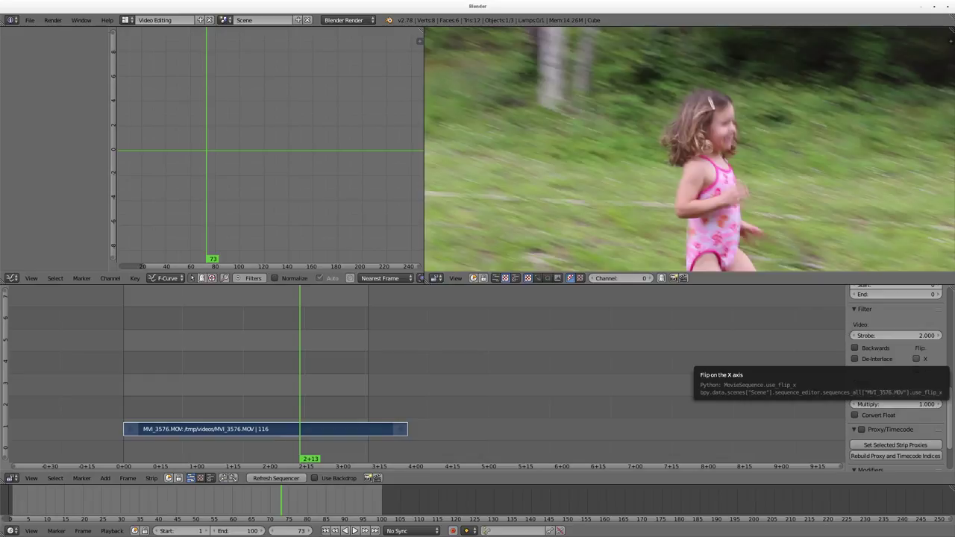
Step: Zoom out the preview until the whole video frame fits with black borders
{"action": "scroll", "coordinate": [676, 171], "scroll_direction": "down", "scroll_amount": 1}
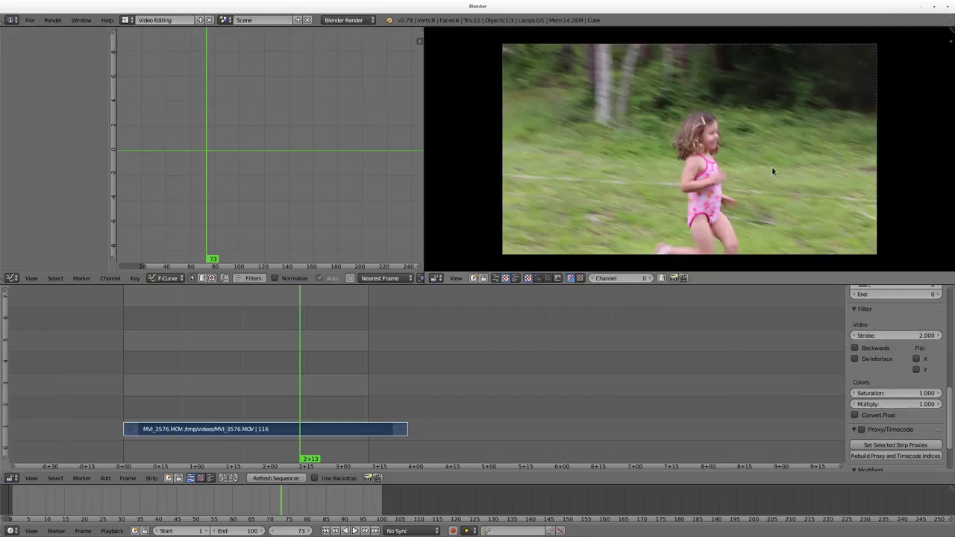